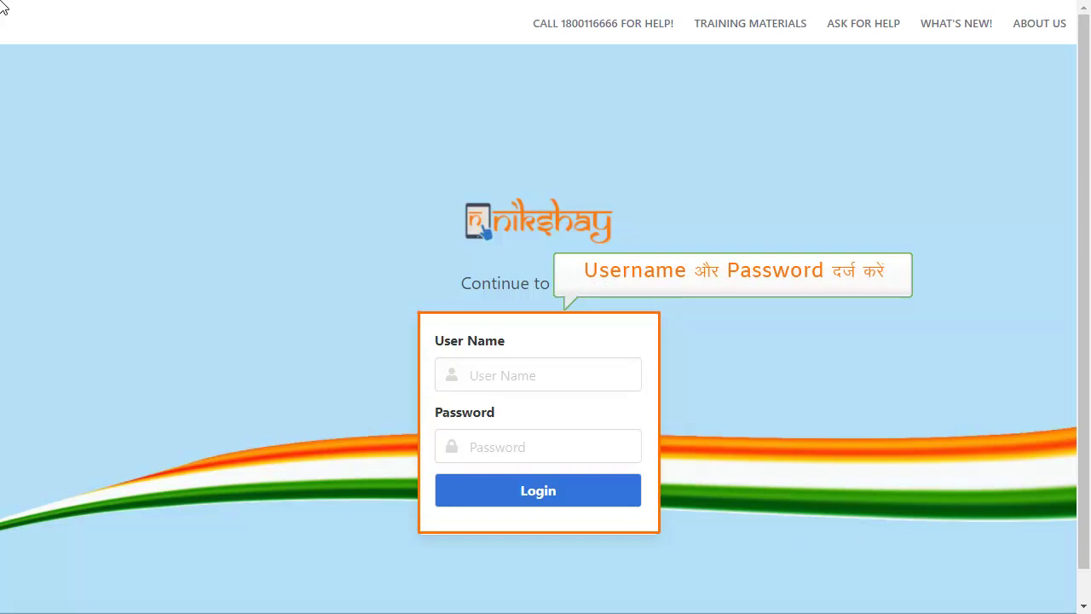
- Log in to Nikshay with the account's user name and password
{"action": "left_click", "coordinate": [568, 380]}
{"action": "type", "text": "JEET-ST-HR-2"}
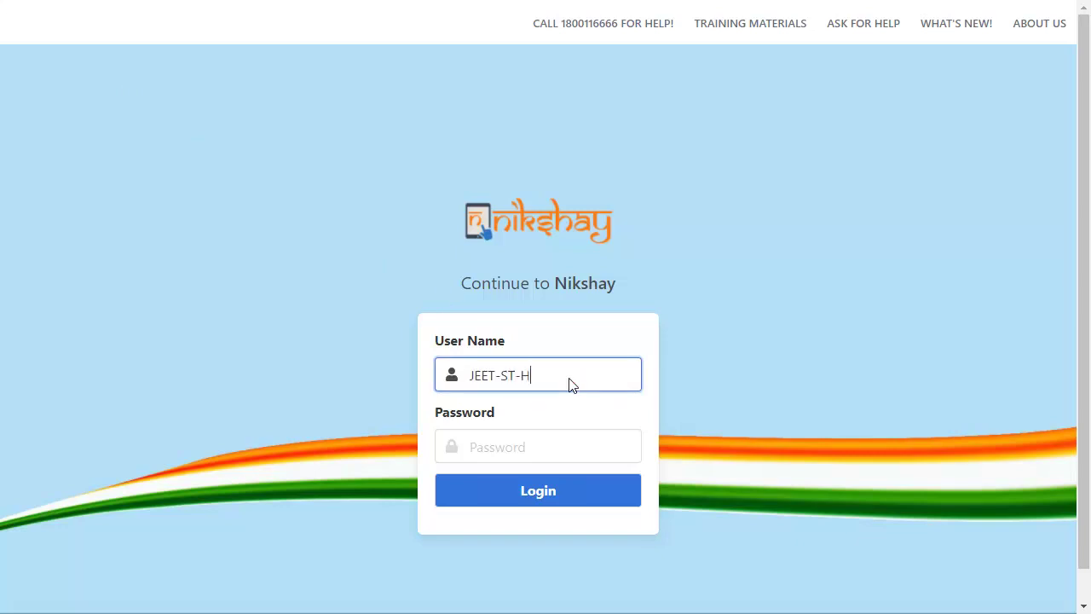
{"action": "left_click", "coordinate": [472, 446]}
{"action": "type", "text": "••••••••"}
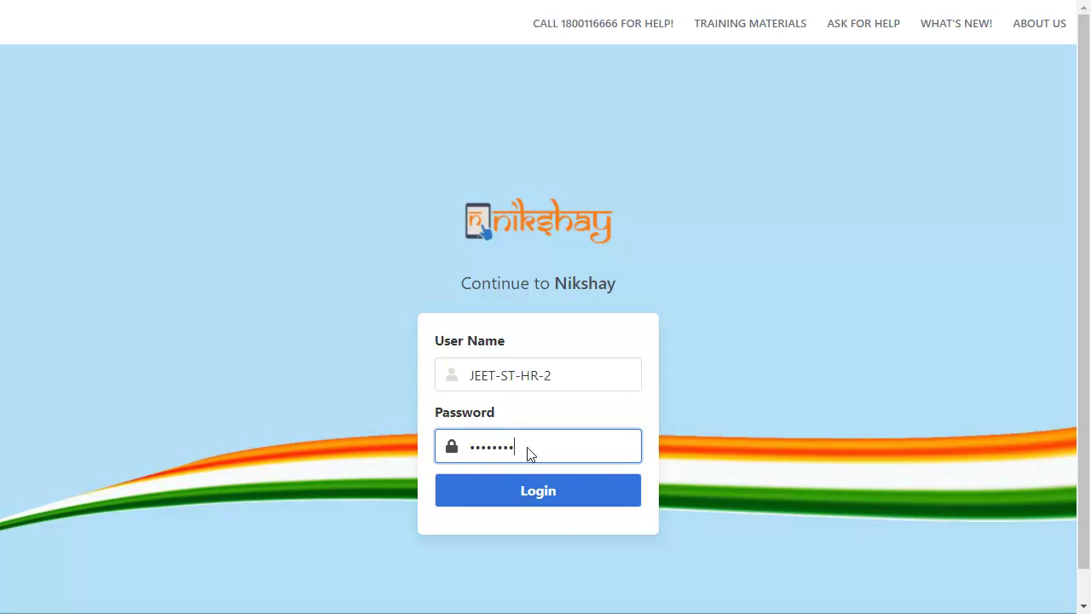
{"action": "left_click", "coordinate": [538, 491]}
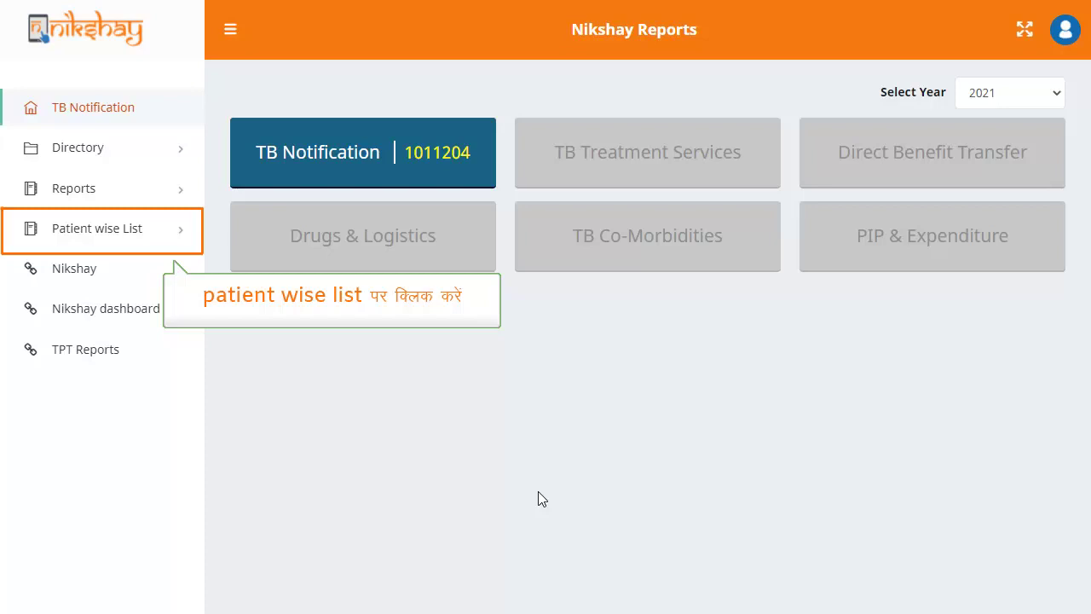
- Open the Patient Lab Register report from the patient-wise registers
{"action": "left_click", "coordinate": [171, 228]}
{"action": "scroll", "coordinate": [195, 353], "scroll_direction": "down", "scroll_amount": 3}
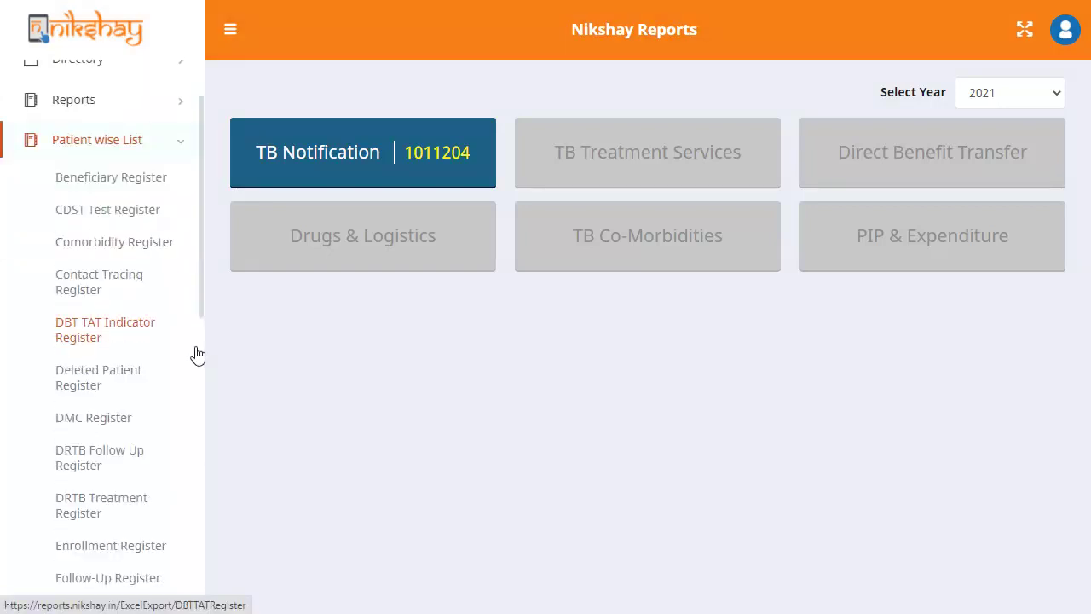
{"action": "scroll", "coordinate": [197, 356], "scroll_direction": "down", "scroll_amount": 1}
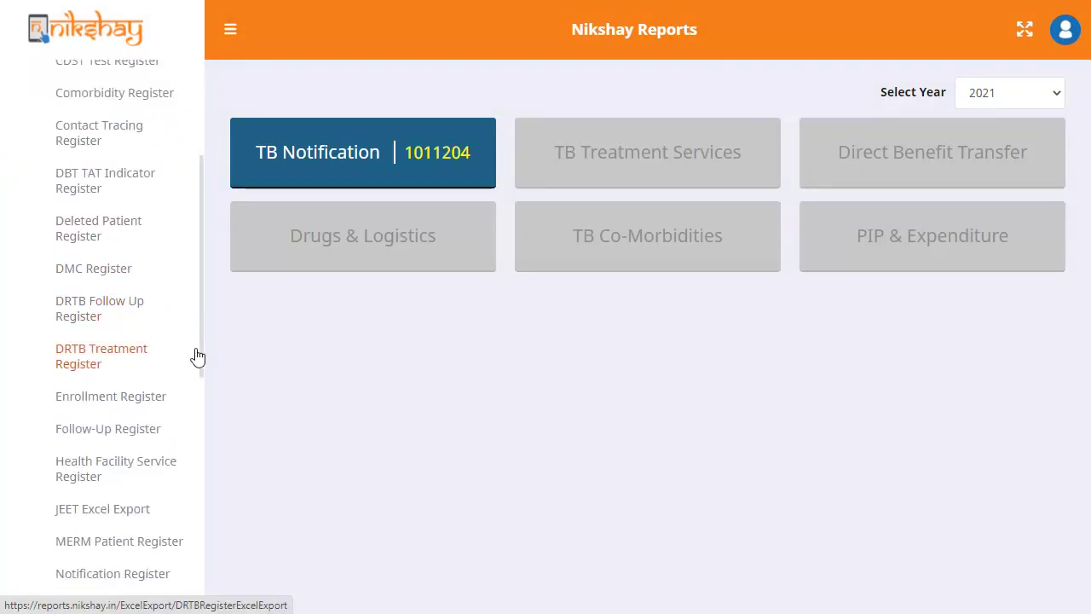
{"action": "scroll", "coordinate": [195, 358], "scroll_direction": "down", "scroll_amount": 3}
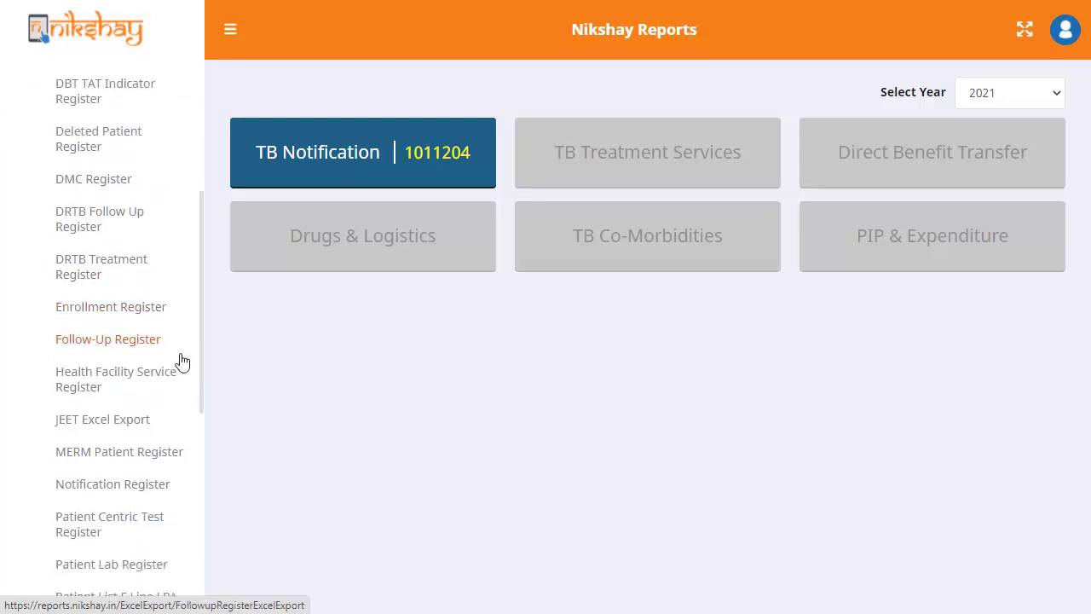
{"action": "scroll", "coordinate": [182, 363], "scroll_direction": "down", "scroll_amount": 1}
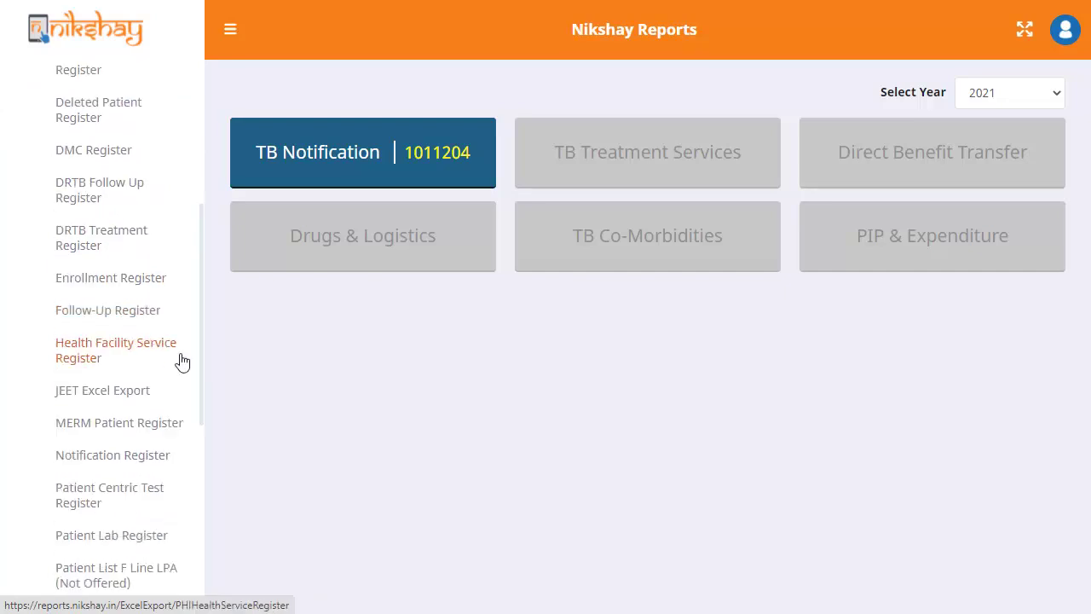
{"action": "scroll", "coordinate": [110, 505], "scroll_direction": "down", "scroll_amount": 1}
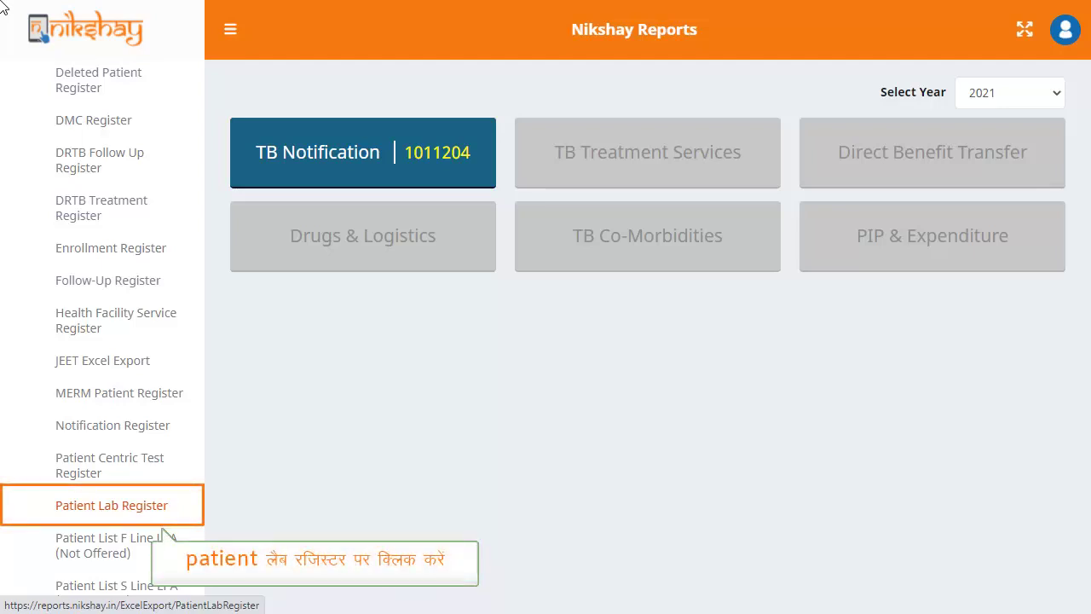
{"action": "left_click", "coordinate": [141, 505]}
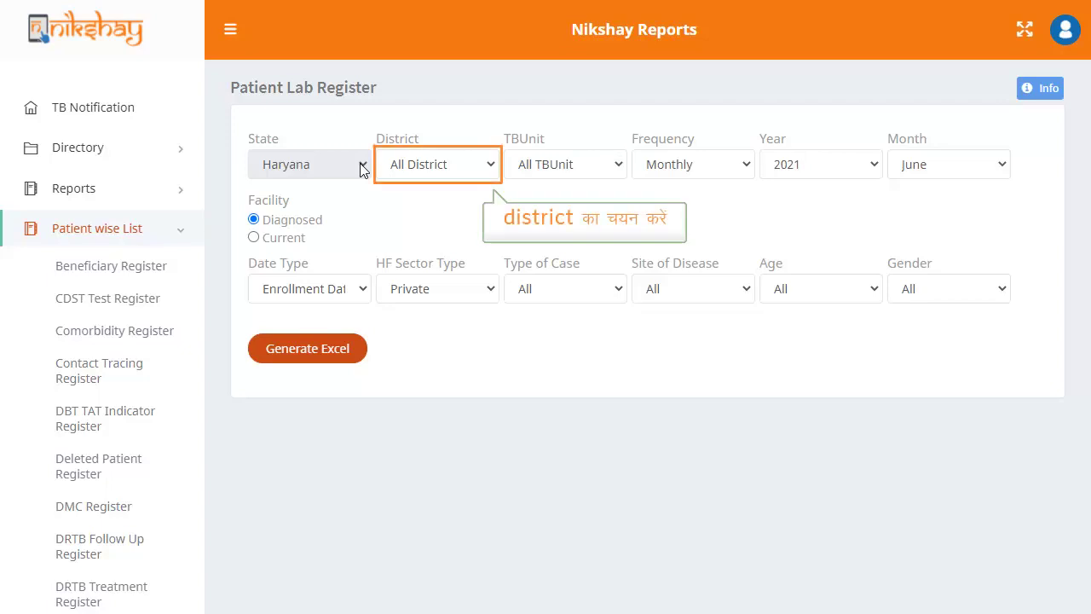
- Restrict the Patient Lab Register to the Faridabad district and the Hodal TB unit
{"action": "left_click", "coordinate": [487, 168]}
{"action": "left_click", "coordinate": [452, 239]}
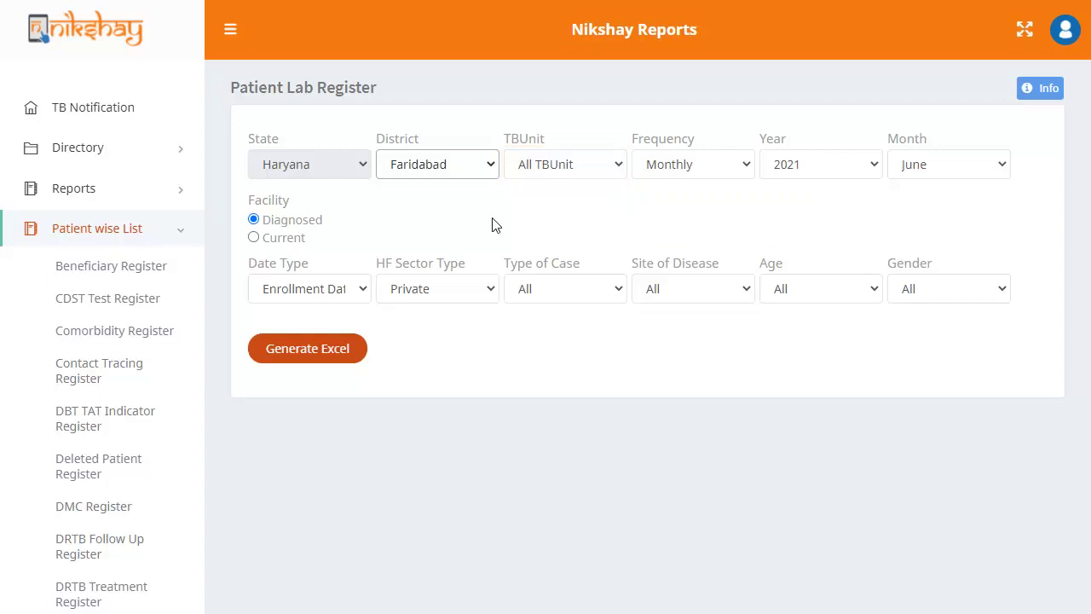
{"action": "left_click", "coordinate": [598, 165]}
{"action": "left_click", "coordinate": [568, 240]}
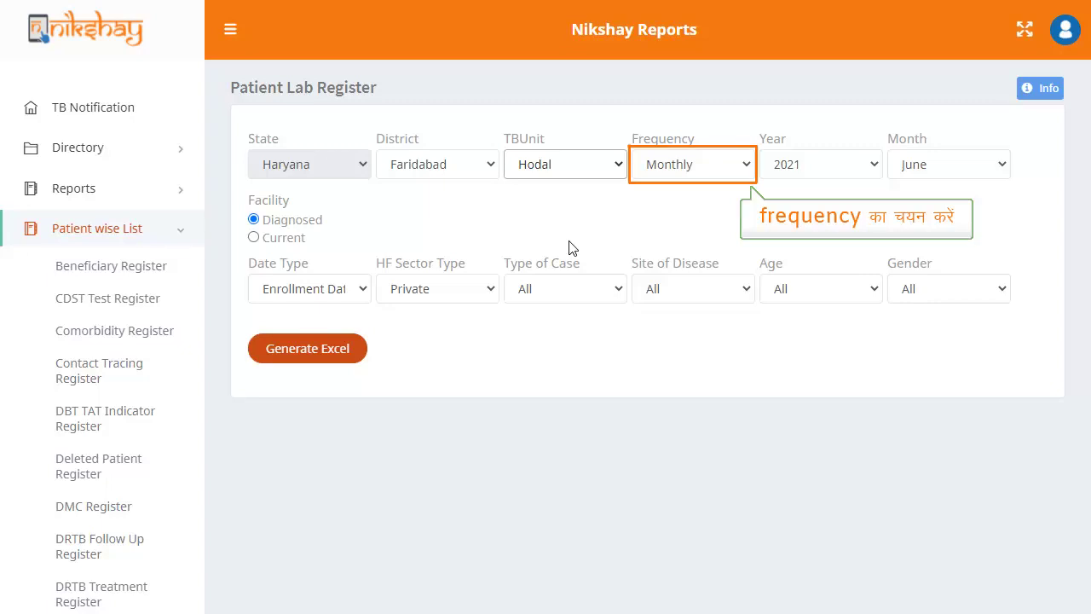
- Set the report period to Monthly frequency, year 2020 and month January
{"action": "left_click", "coordinate": [740, 167]}
{"action": "left_click", "coordinate": [729, 195]}
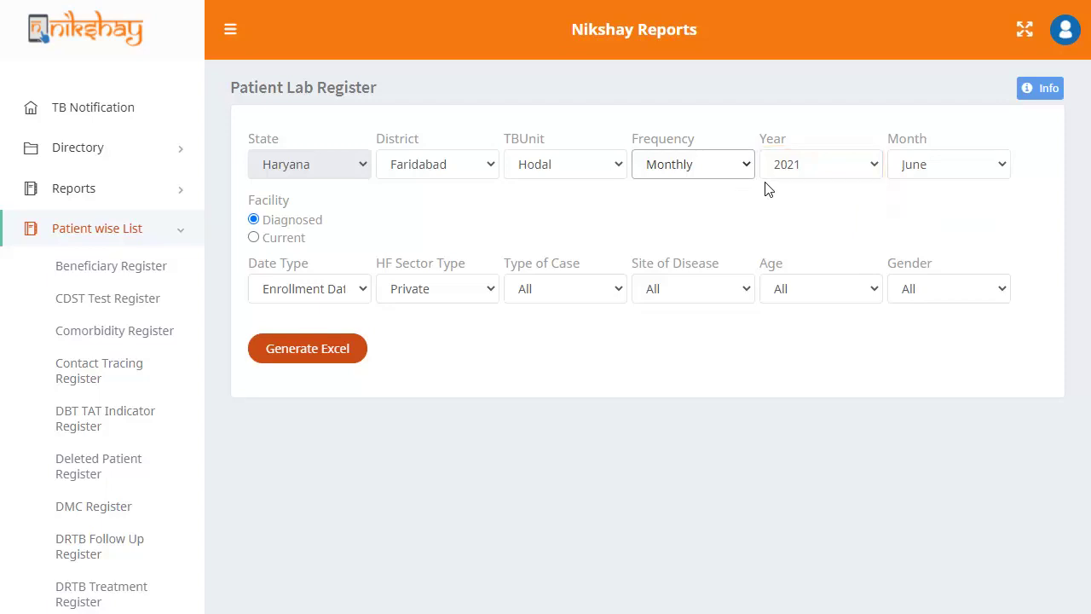
{"action": "left_click", "coordinate": [868, 167]}
{"action": "left_click", "coordinate": [844, 207]}
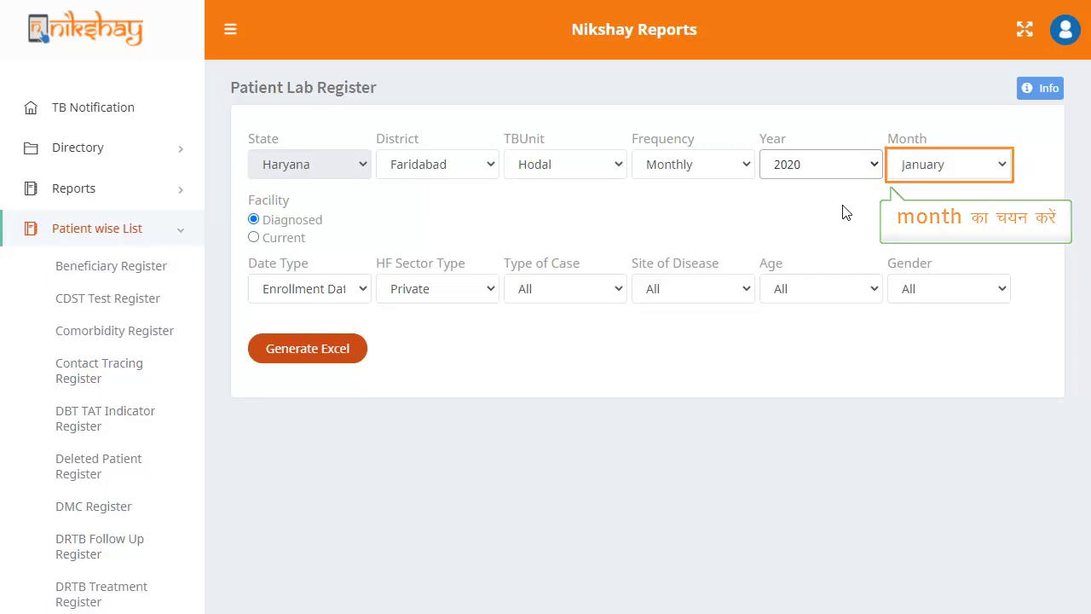
{"action": "left_click", "coordinate": [998, 167]}
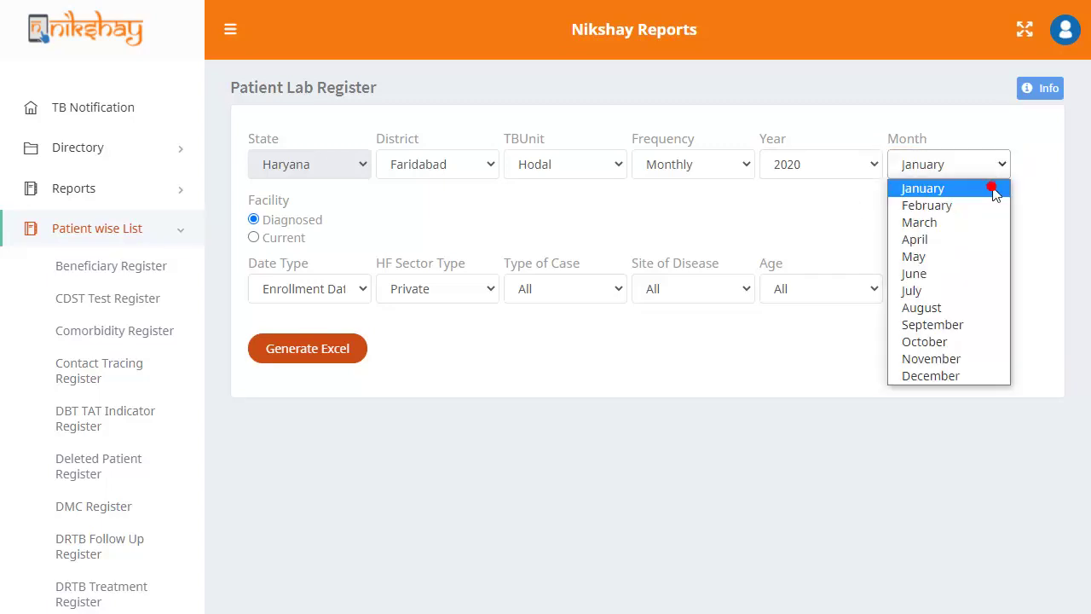
{"action": "left_click", "coordinate": [995, 189]}
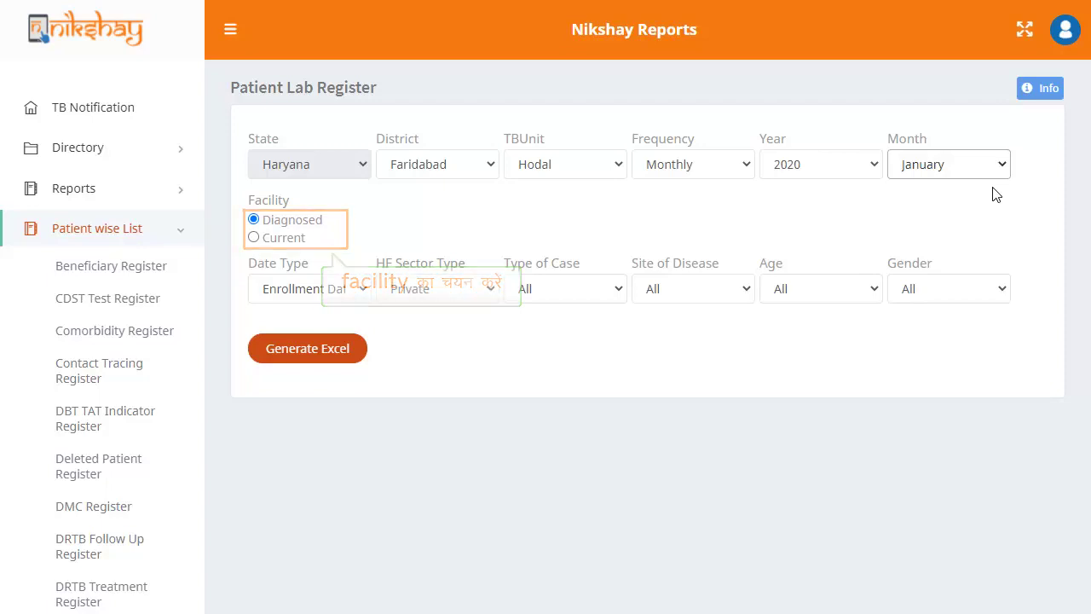
- Choose the Diagnosed facility, Enrollment Date as date type and Private as HF sector type
{"action": "left_click", "coordinate": [253, 221]}
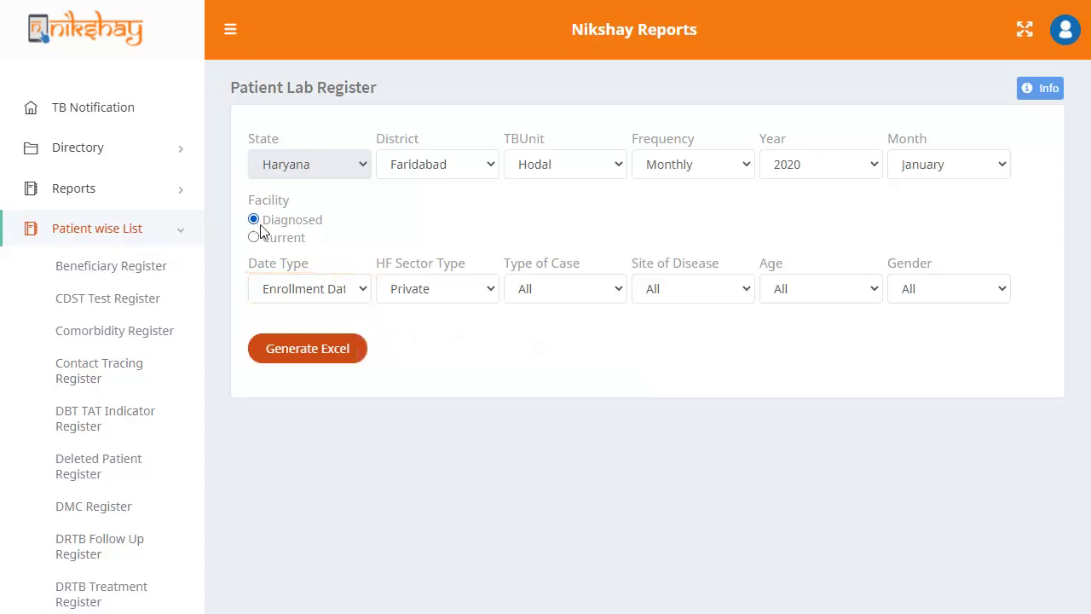
{"action": "left_click", "coordinate": [362, 290]}
{"action": "left_click", "coordinate": [352, 312]}
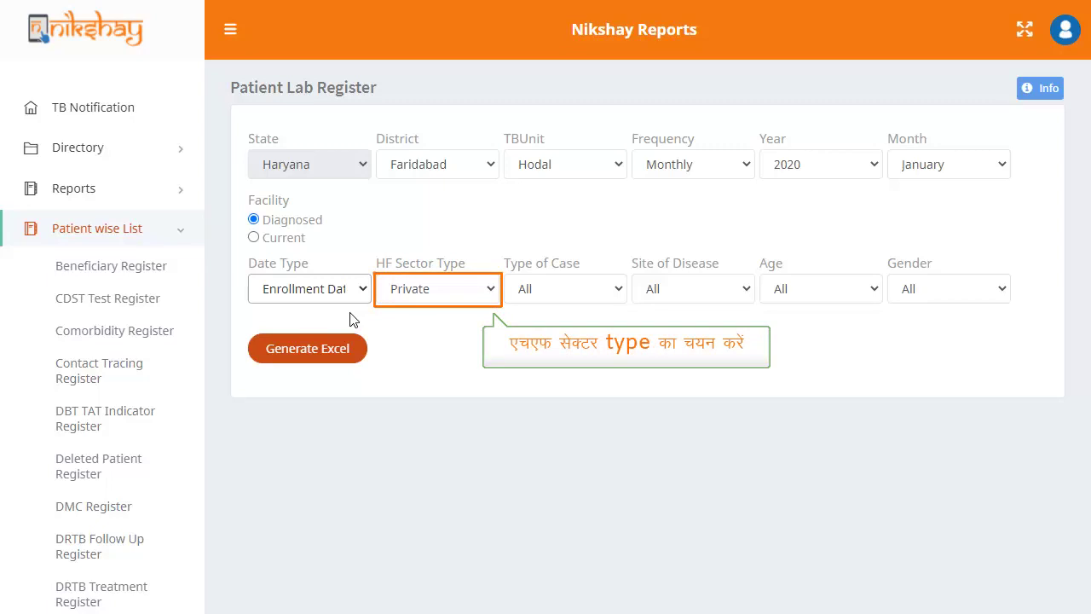
{"action": "left_click", "coordinate": [487, 288]}
{"action": "left_click", "coordinate": [489, 312]}
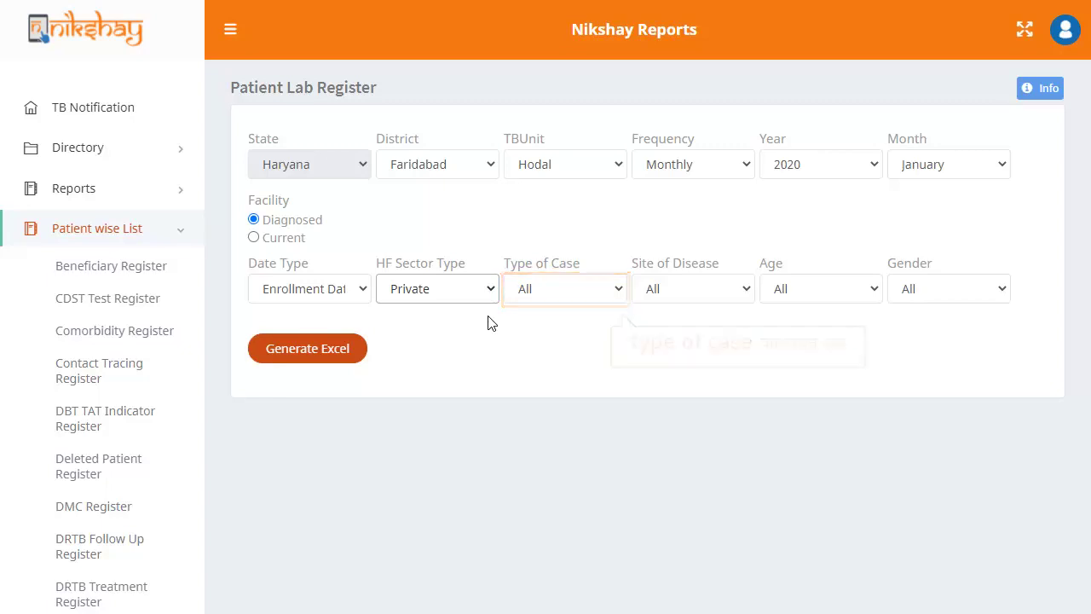
- Filter the patients by case type DSTB, all sites of disease, age >=15 and all genders
{"action": "left_click", "coordinate": [618, 286]}
{"action": "left_click", "coordinate": [578, 329]}
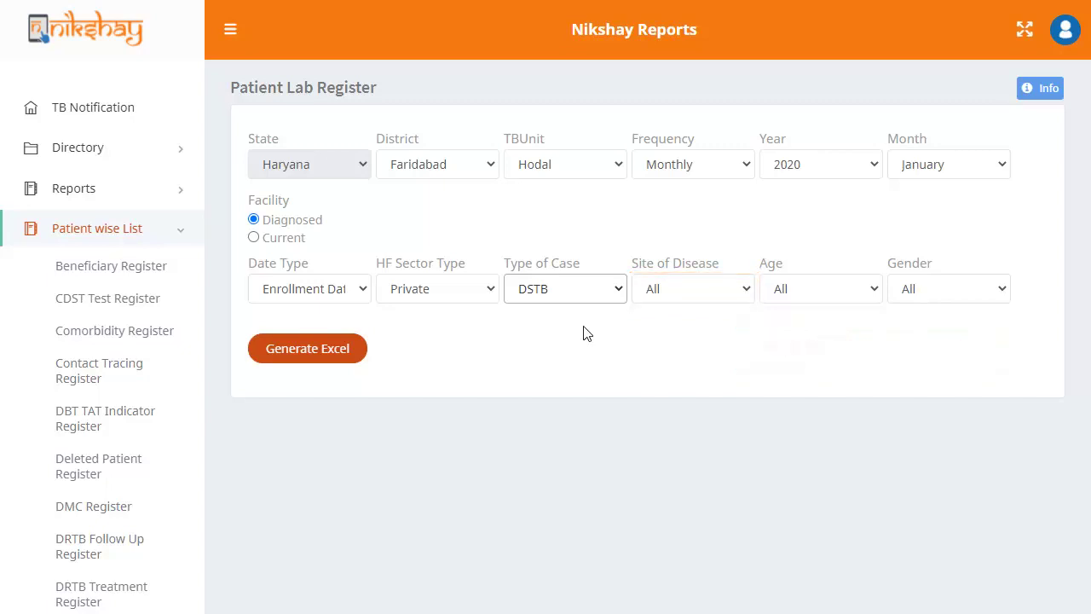
{"action": "left_click", "coordinate": [747, 290]}
{"action": "left_click", "coordinate": [741, 314]}
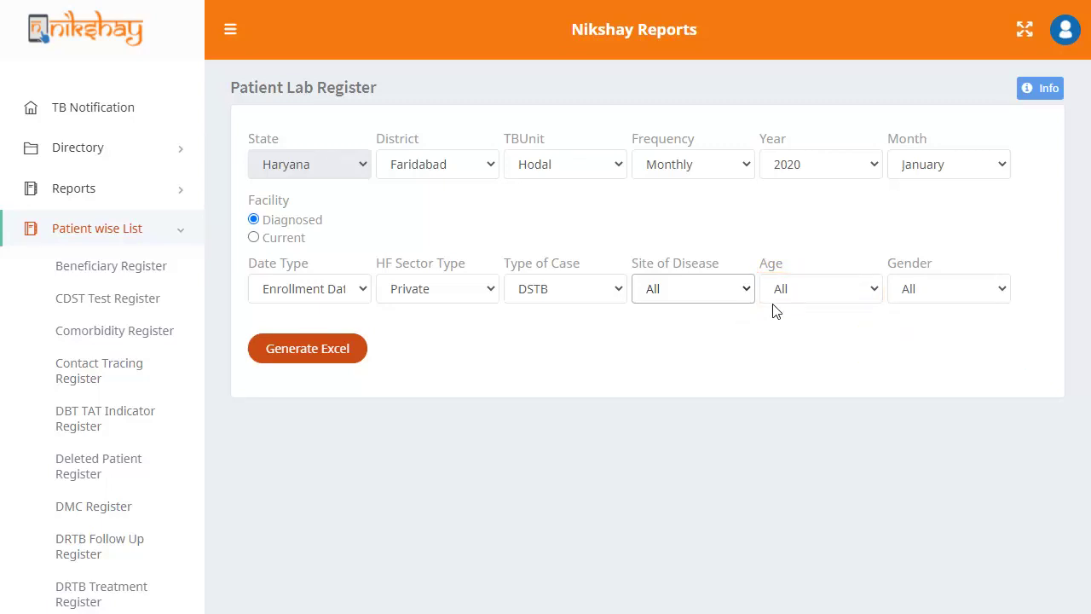
{"action": "left_click", "coordinate": [860, 293]}
{"action": "left_click", "coordinate": [822, 348]}
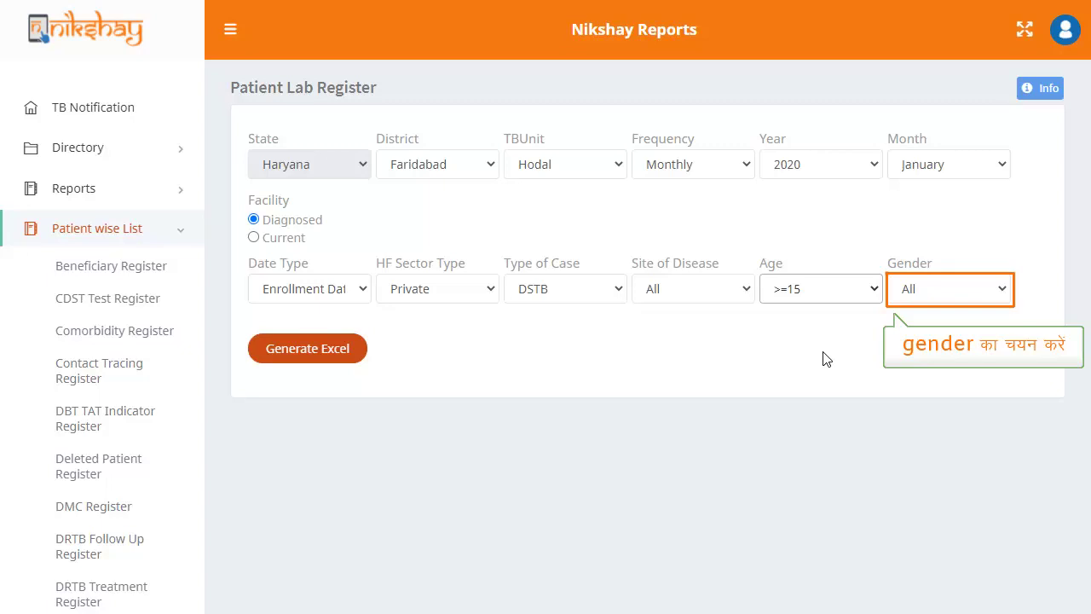
{"action": "left_click", "coordinate": [999, 291]}
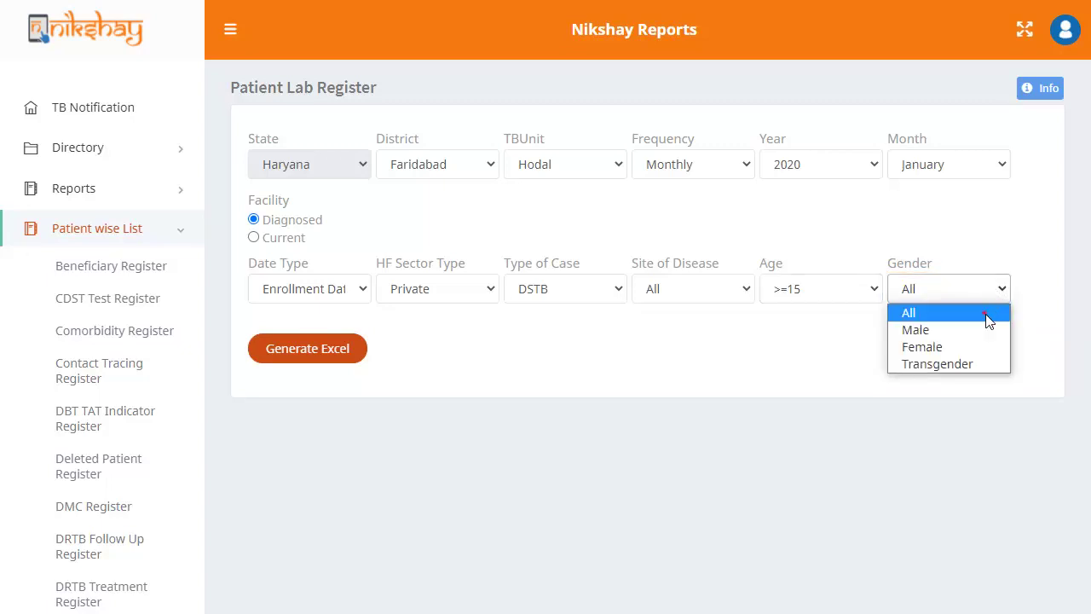
{"action": "left_click", "coordinate": [989, 315]}
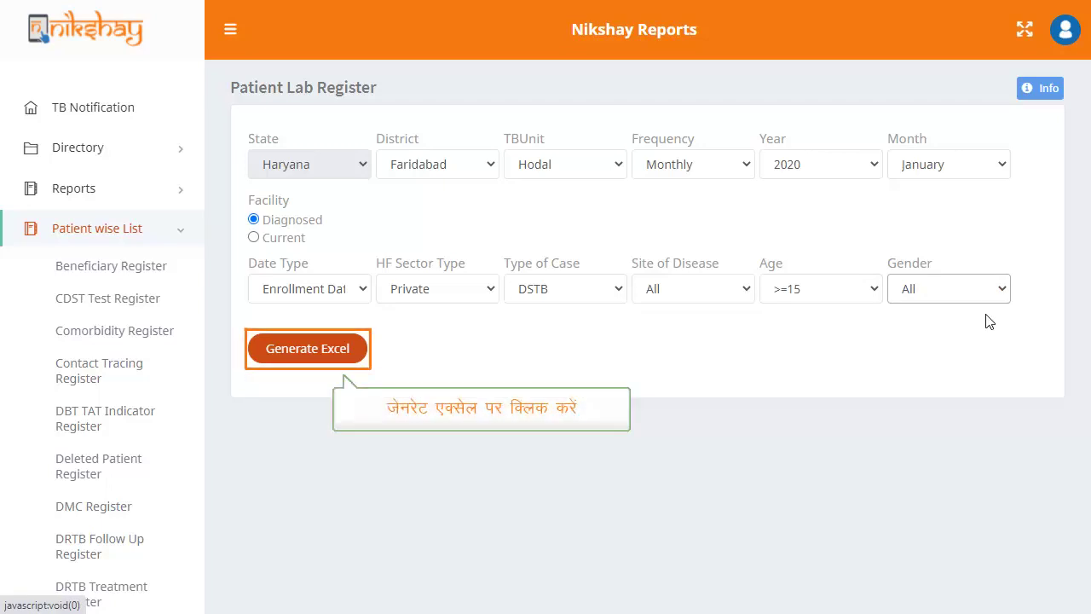
- Generate the Patient Lab Register as an Excel file, download it and open the downloaded file
{"action": "left_click", "coordinate": [310, 353]}
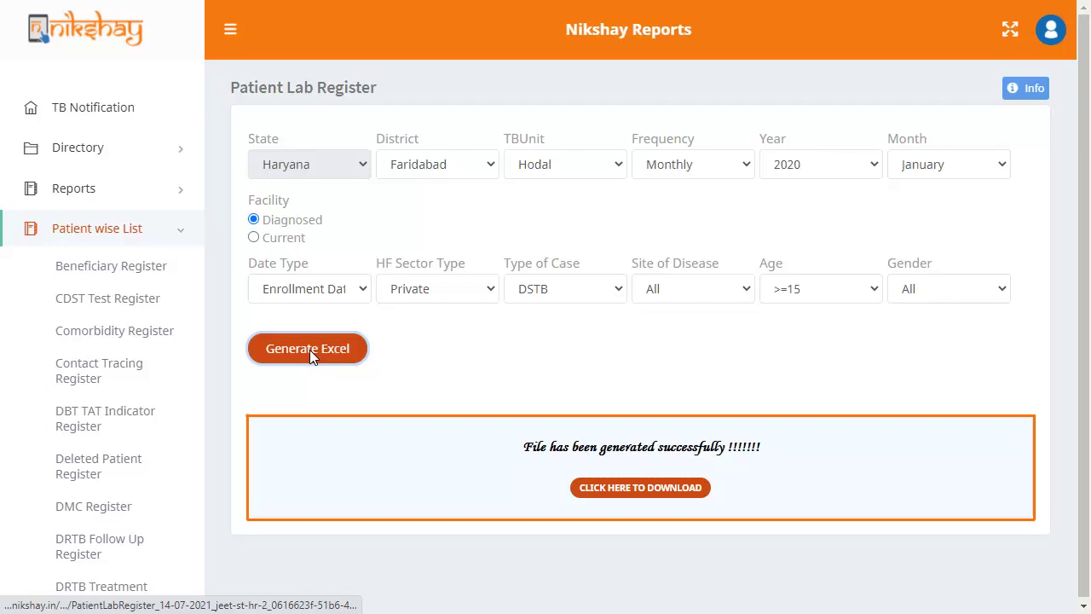
{"action": "left_click", "coordinate": [638, 490]}
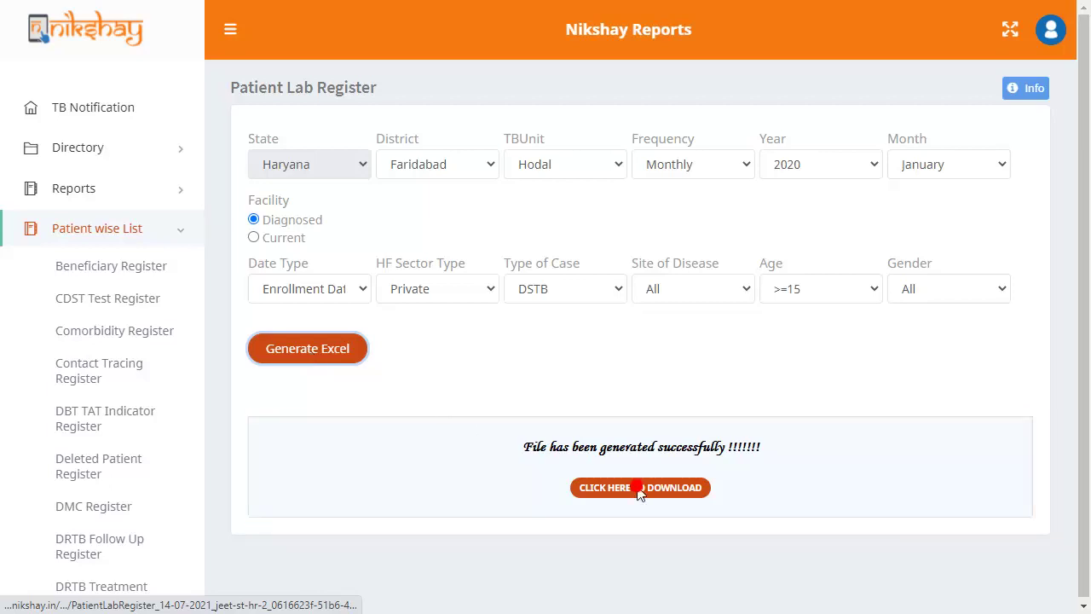
{"action": "left_click", "coordinate": [161, 586]}
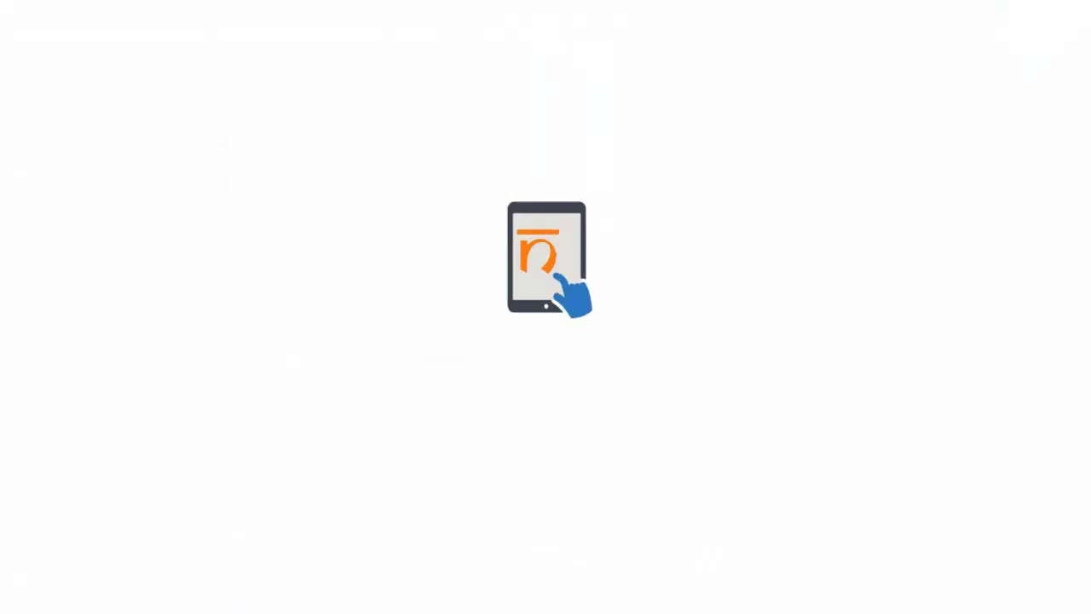